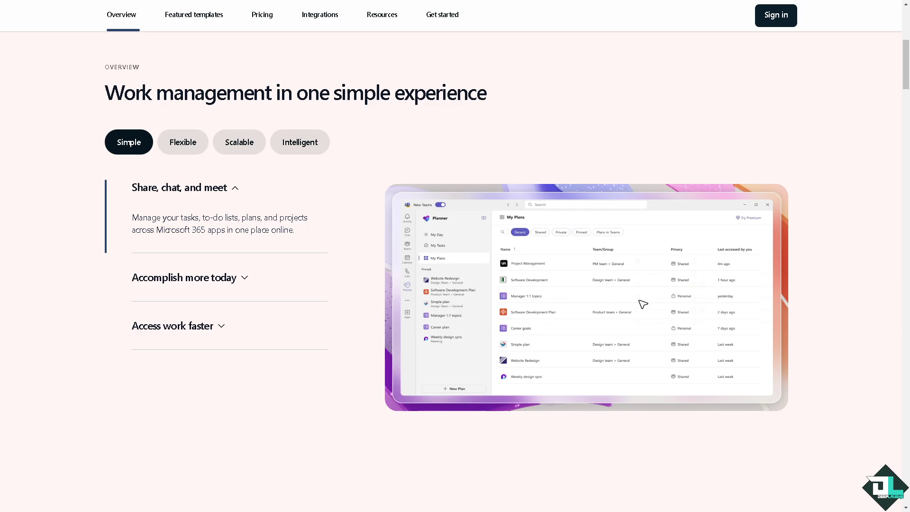
scroll(455, 256, up, 5)
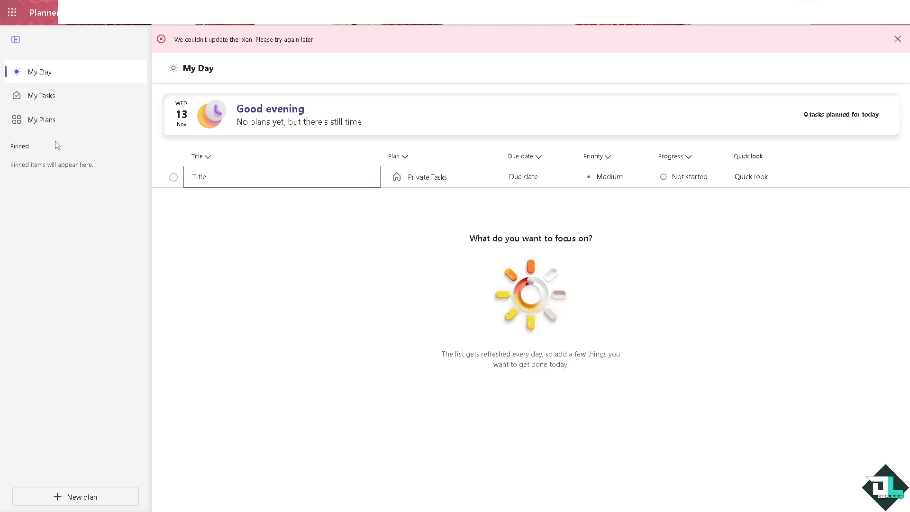
Open the 'How to Change Labels in Microsoft Planner' plan from My Plans in Grid view.
click(46, 121)
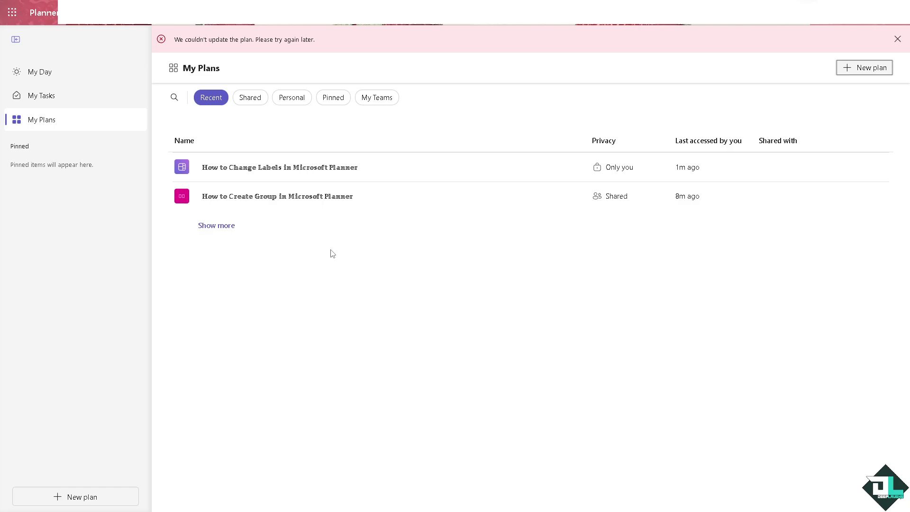
mouse_move(297, 174)
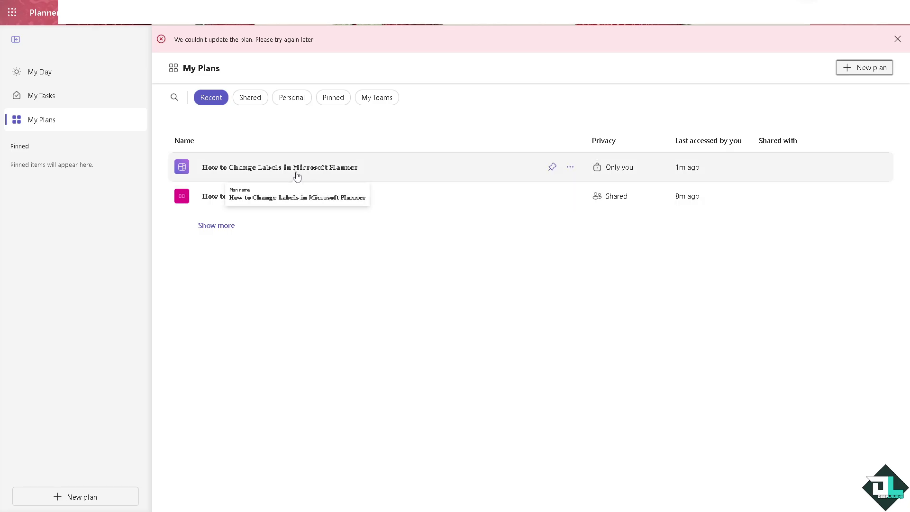
click(324, 171)
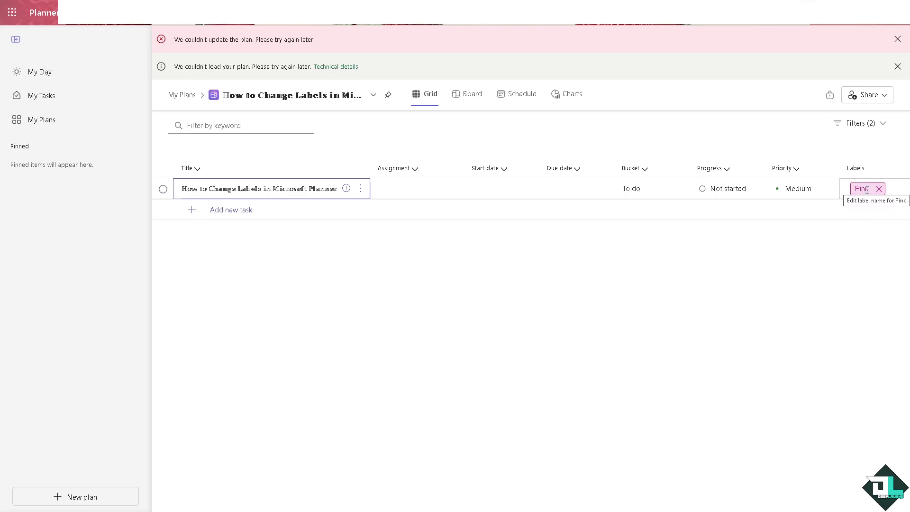
Replace the Pink label's name with DEEPLAUGHS in Edit label, making a second attempt.
click(866, 189)
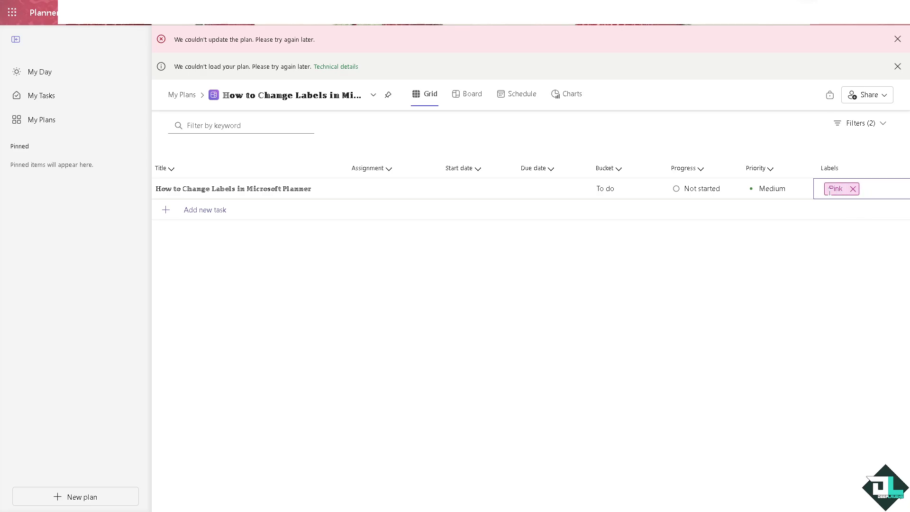
click(798, 192)
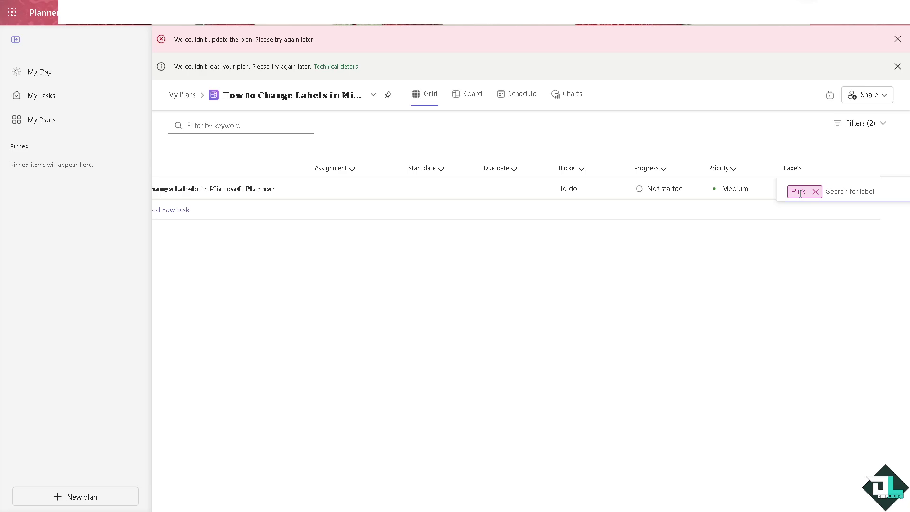
drag(818, 223, 790, 225)
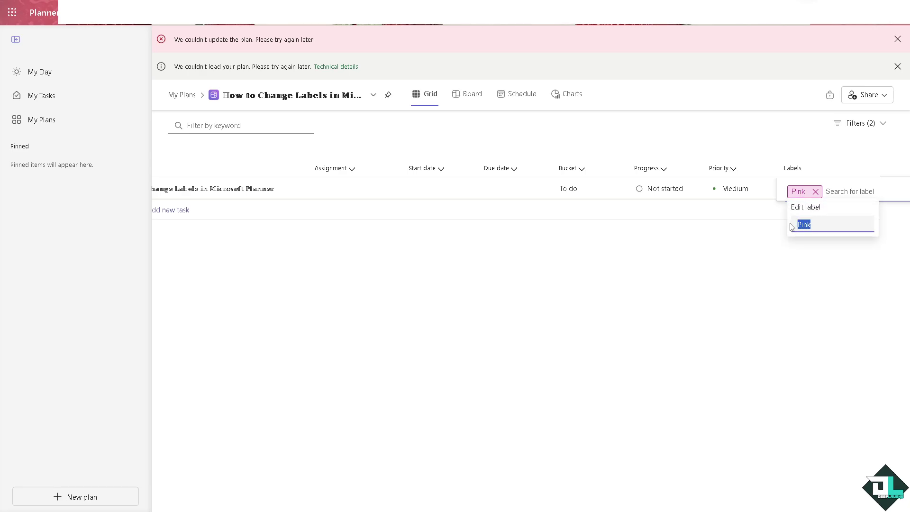
text(DEE)
text(LU)
text(AUGHS)
key(Return)
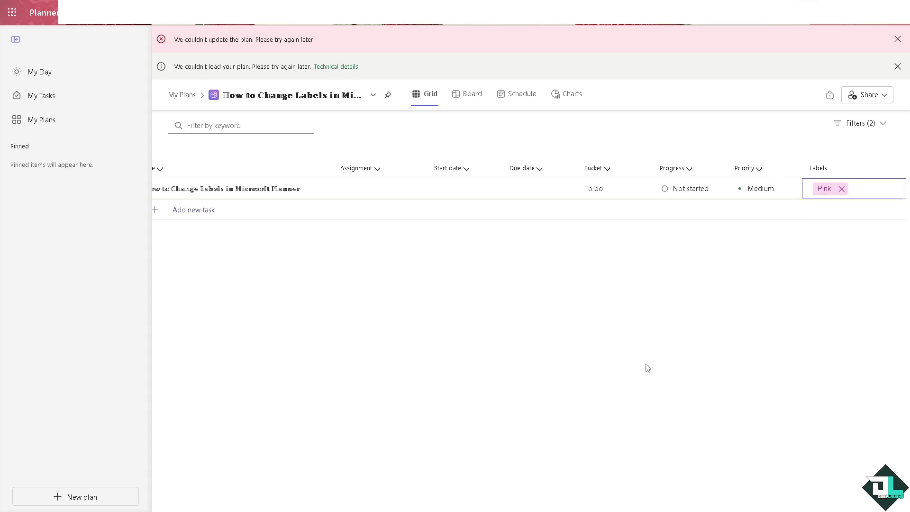
click(825, 191)
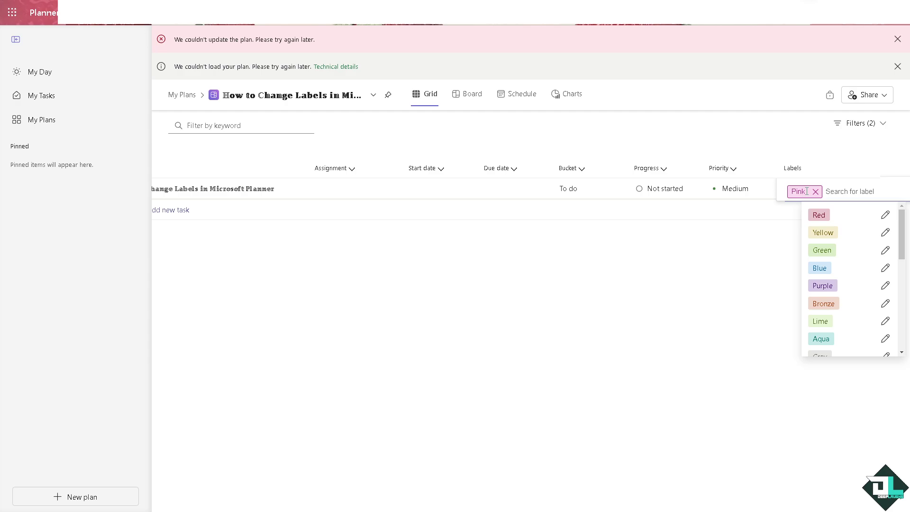
click(817, 194)
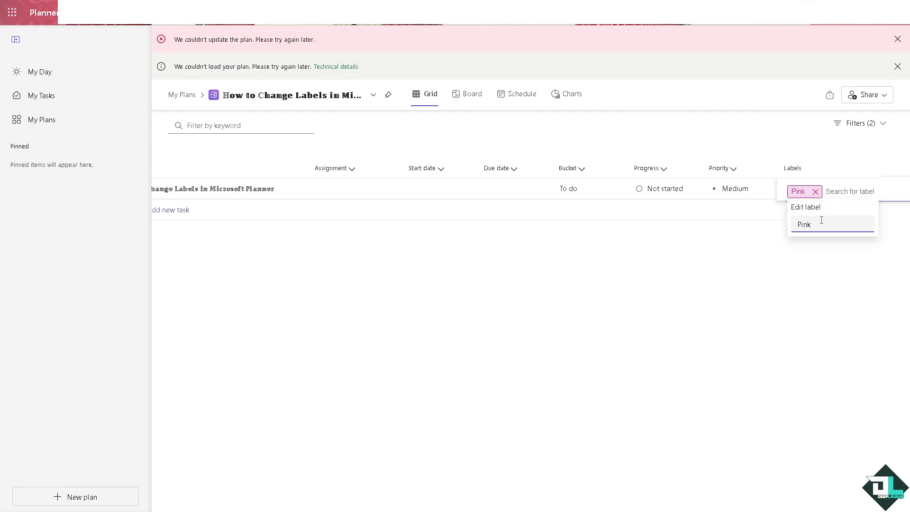
drag(811, 225, 764, 226)
text(DEEPLAUGHS)
key(Return)
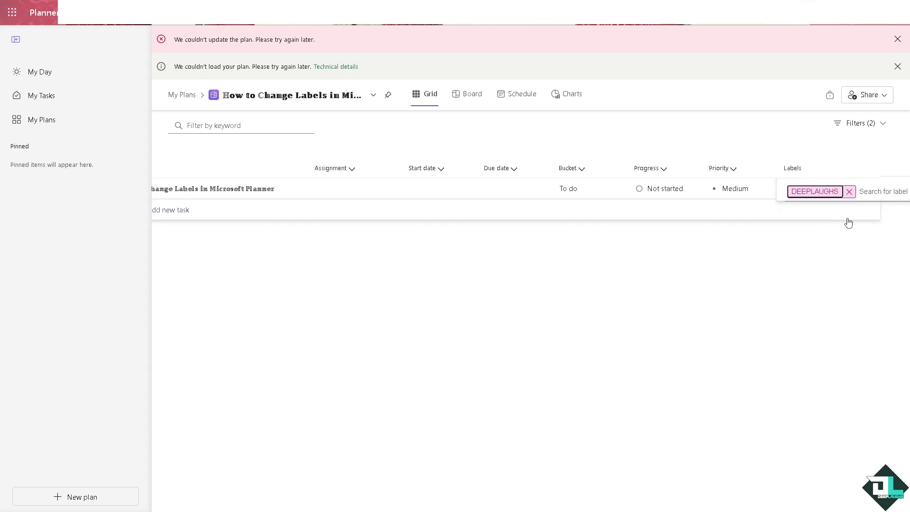
Remove DEEPLAUGHS from the task and tag it with Dark green and Bronze instead.
click(869, 197)
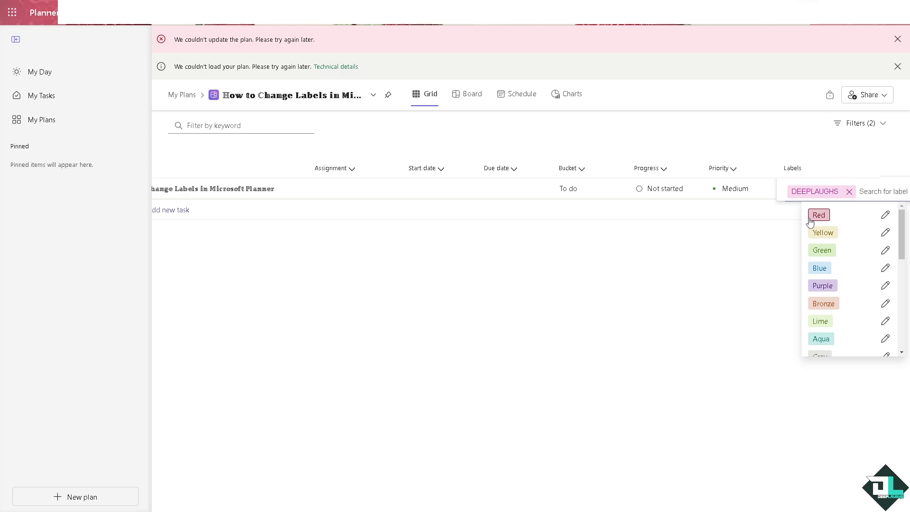
scroll(839, 278, down, 2)
click(849, 192)
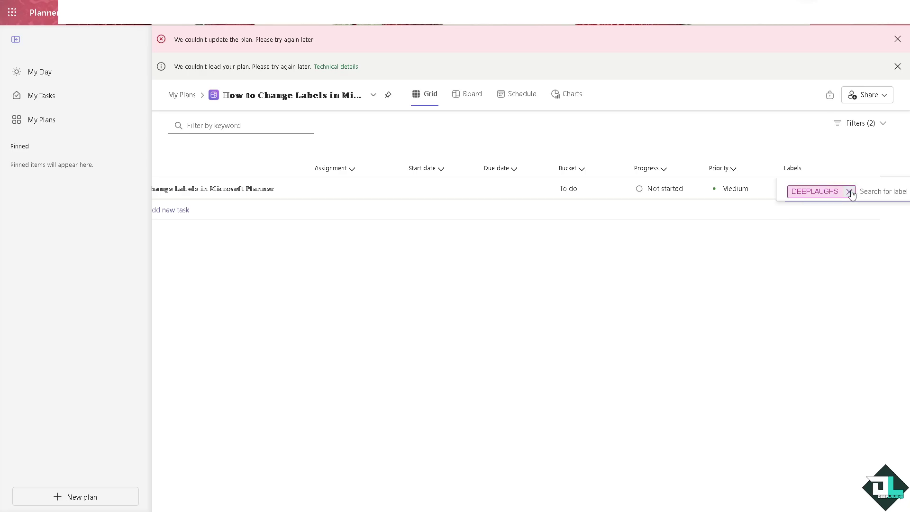
scroll(830, 256, down, 2)
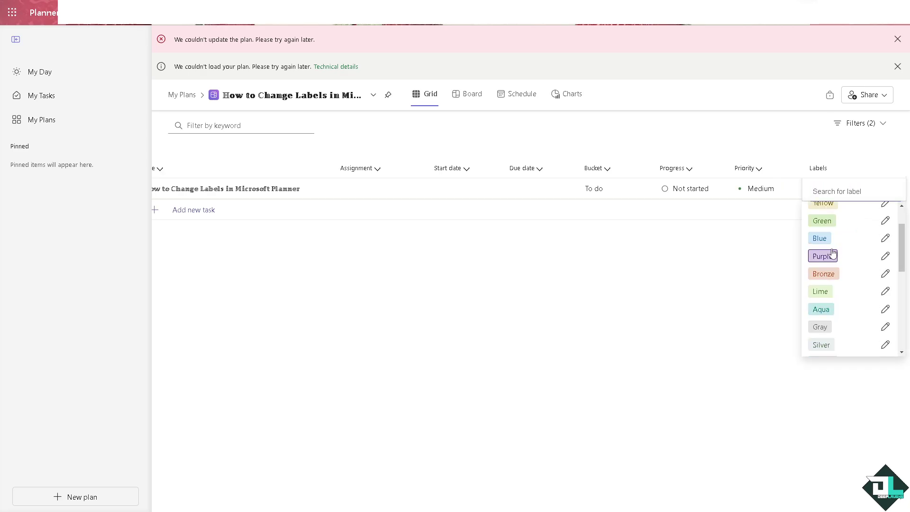
scroll(832, 284, down, 2)
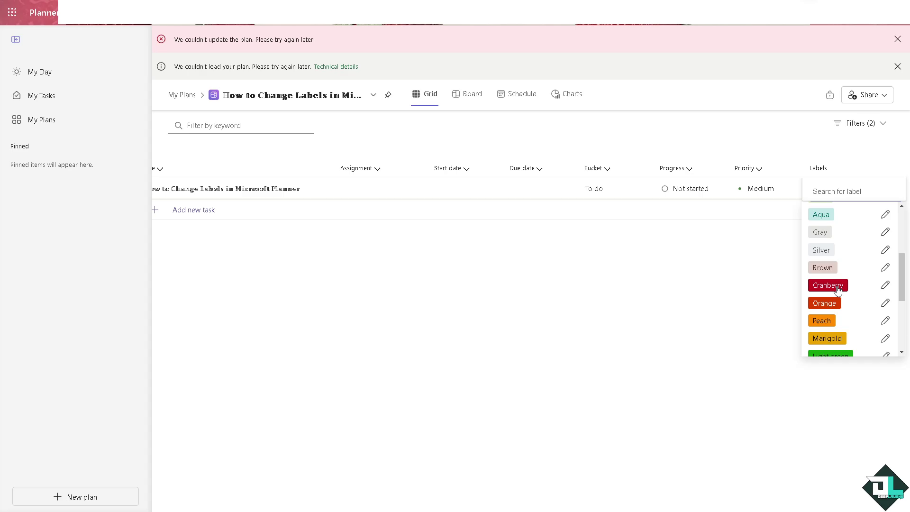
scroll(836, 291, down, 2)
click(838, 325)
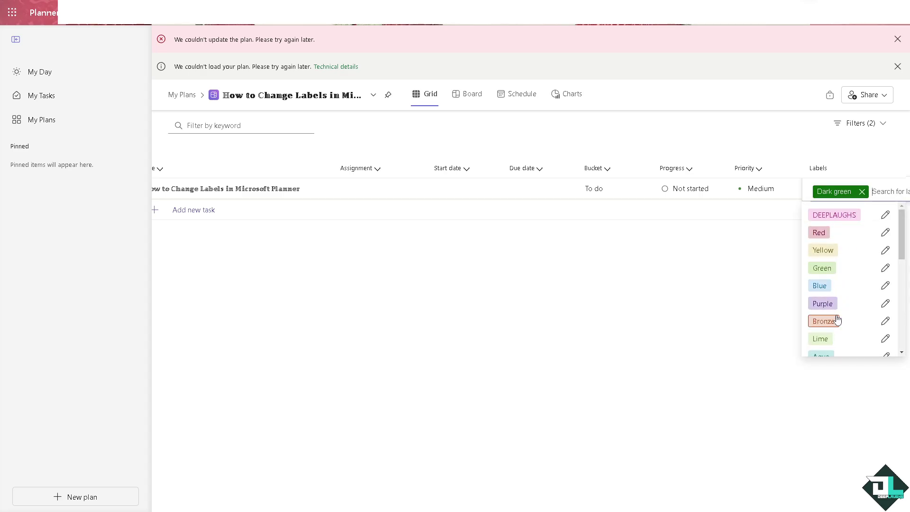
click(823, 321)
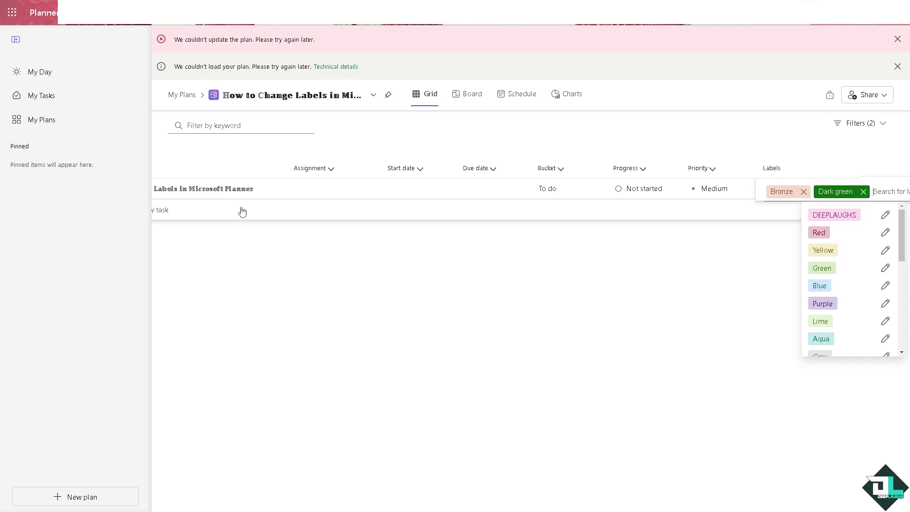
Close the label picker and add a new task titled DEEPLAUGHS.
click(252, 272)
click(196, 212)
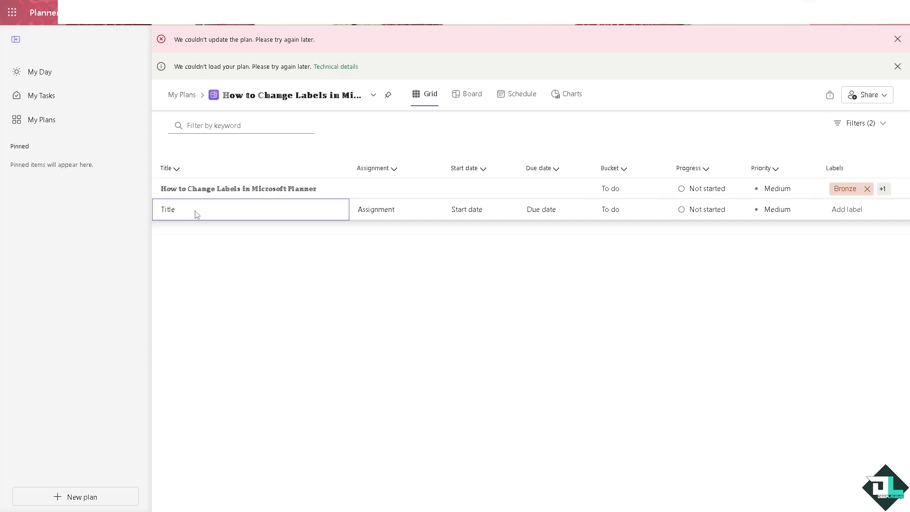
text(DEEO)
text(ALUG)
text(HS)
key(BackSpace)
key(BackSpace)
text(LAUGHS)
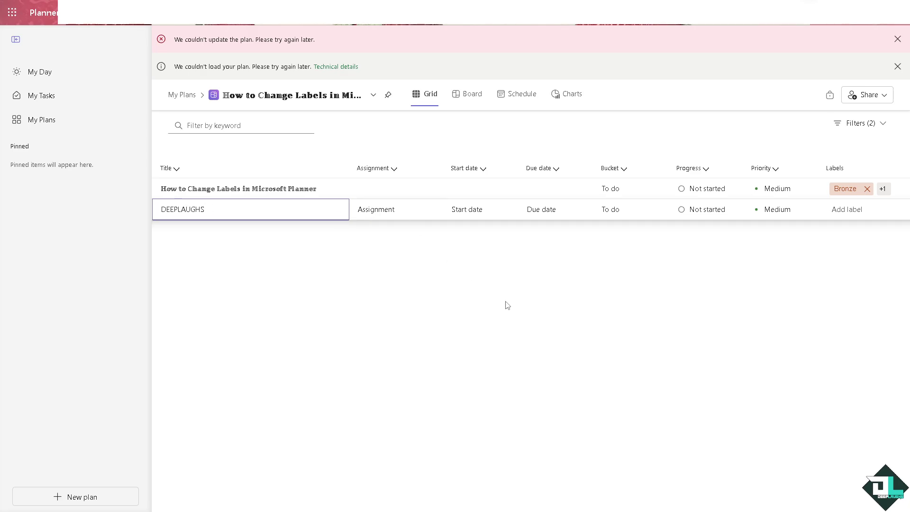
key(Return)
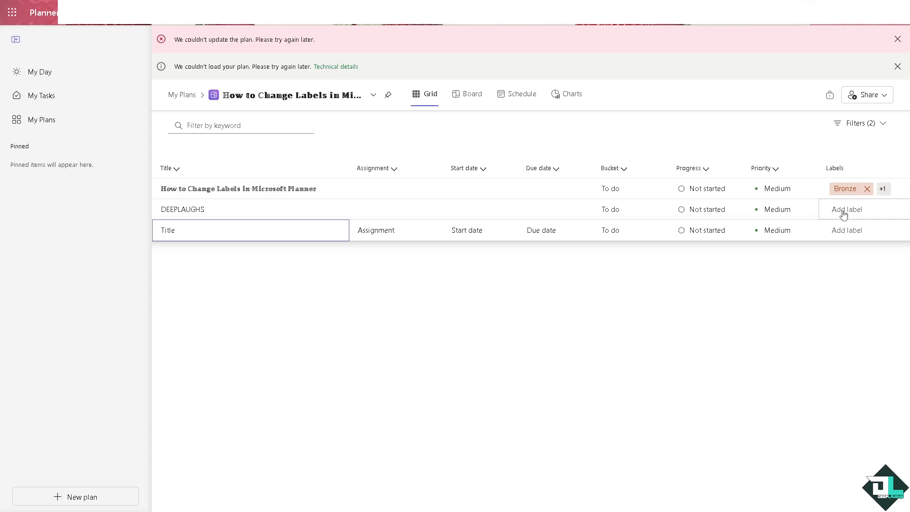
Tag the new DEEPLAUGHS task with the DEEPLAUGHS label.
click(845, 213)
click(853, 212)
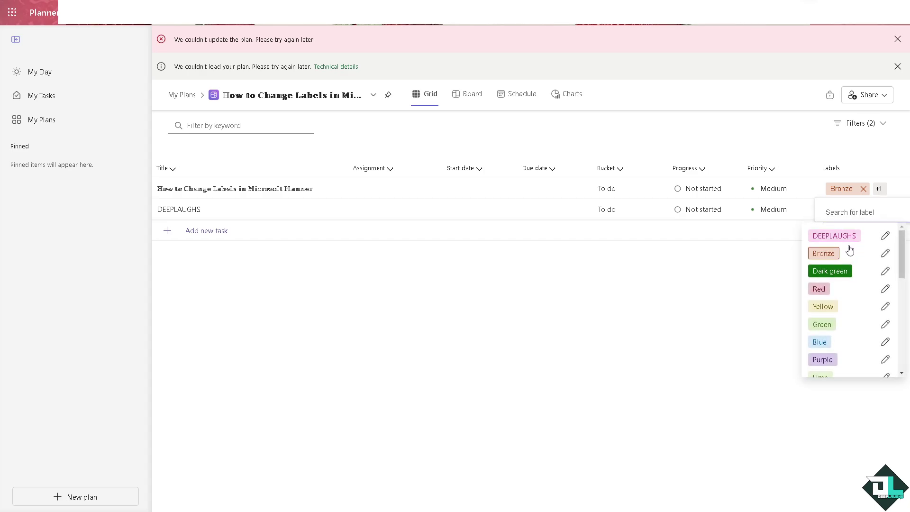
click(837, 237)
click(818, 253)
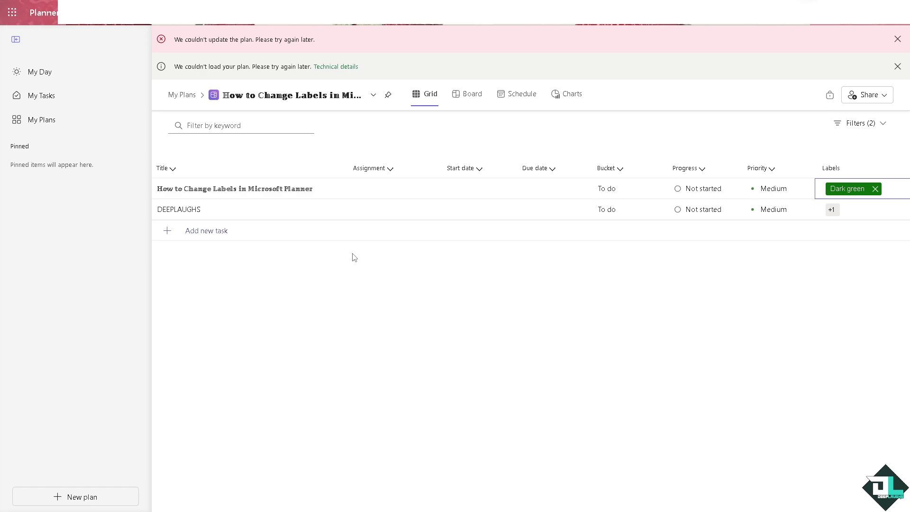
Check which labels the DEEPLAUGHS task carries.
click(833, 210)
click(831, 209)
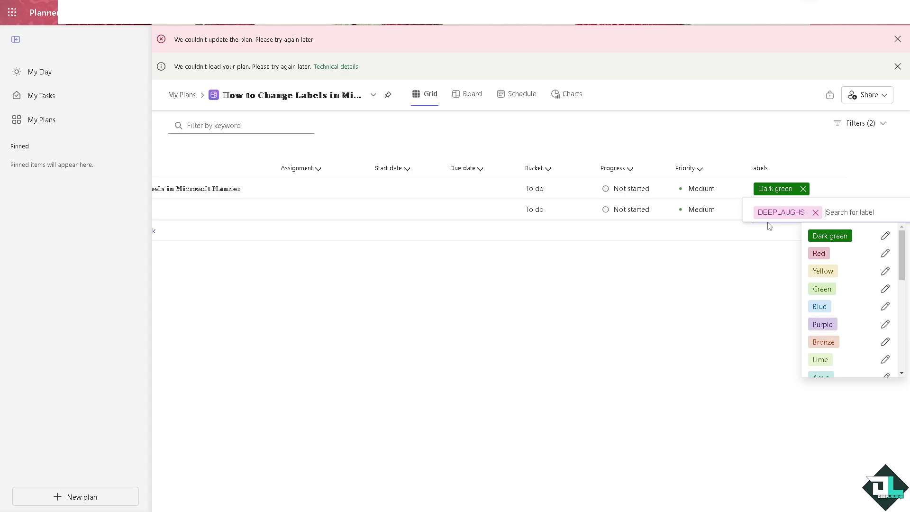
click(642, 289)
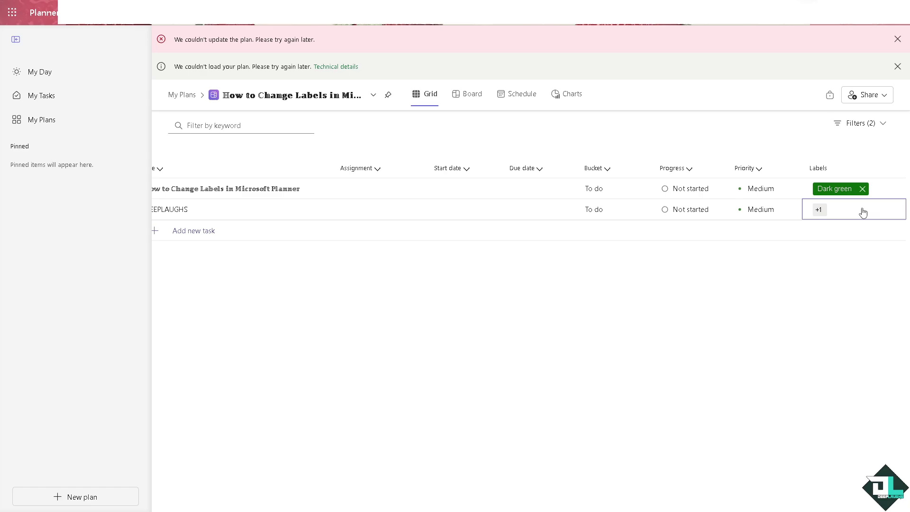
Rename the Dark green label by pasting the first task's title over its name.
click(833, 187)
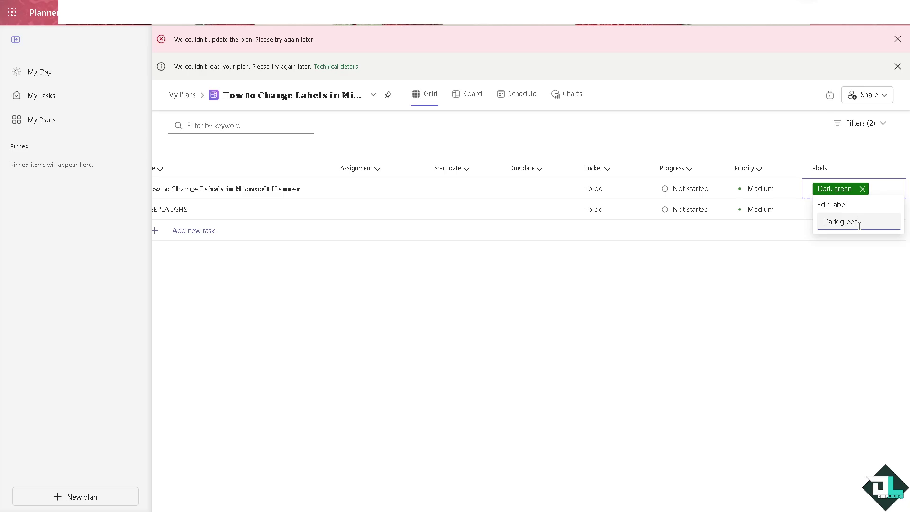
drag(865, 221, 786, 231)
key(ctrl+v)
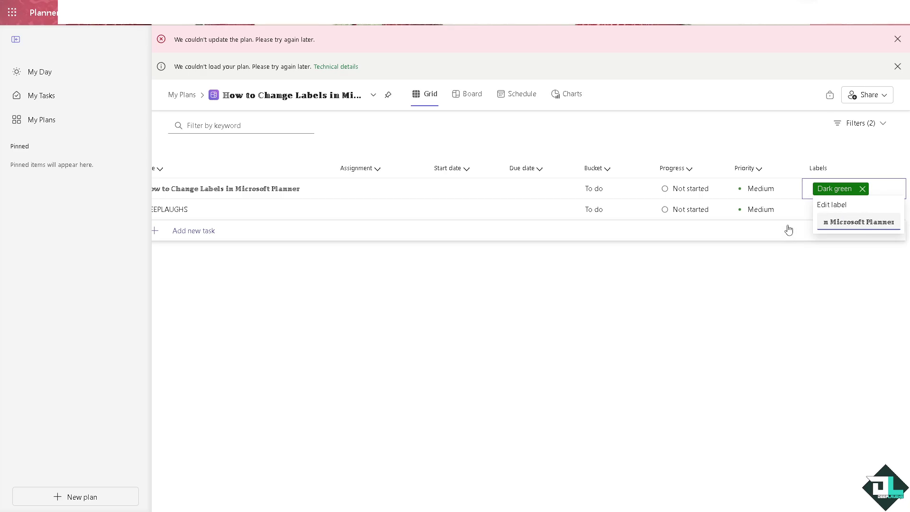
click(837, 267)
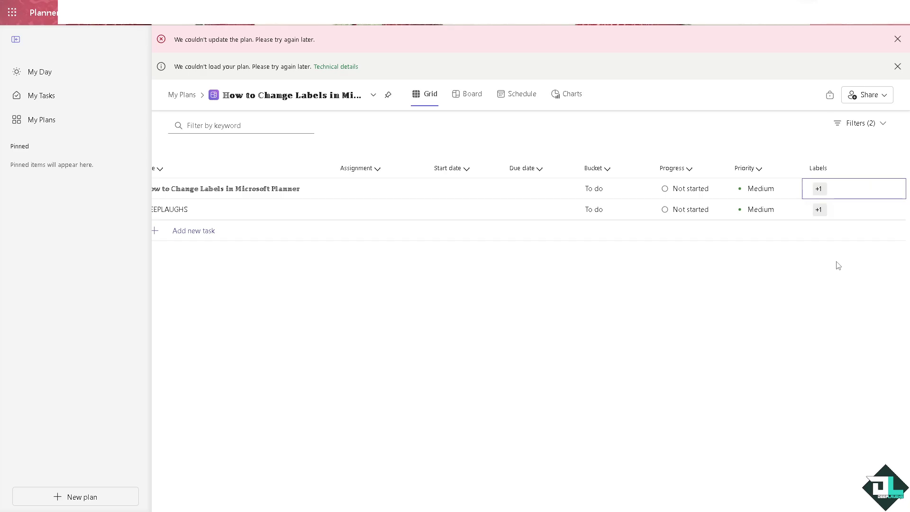